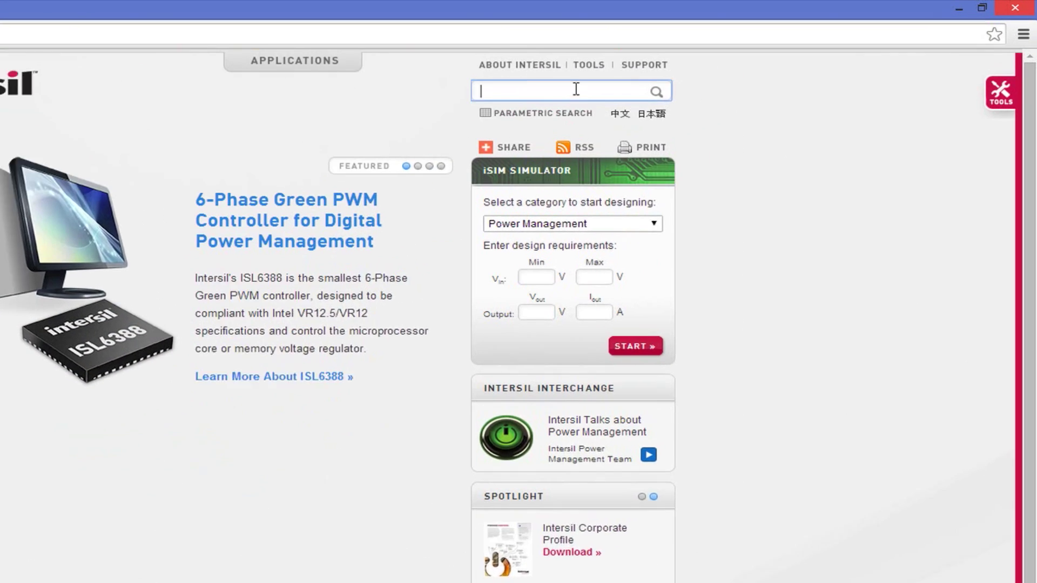
Step: Go to iSim, browse the Integrated FET regulators, and start an iSim design for the ISL8002
{"action": "mouse_move", "coordinate": [588, 65]}
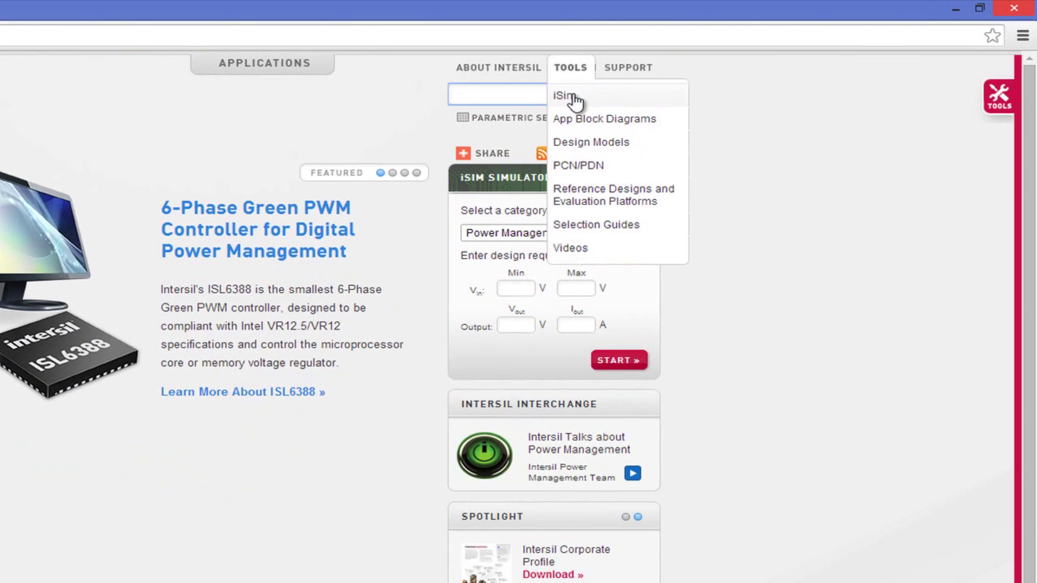
{"action": "left_click", "coordinate": [574, 97]}
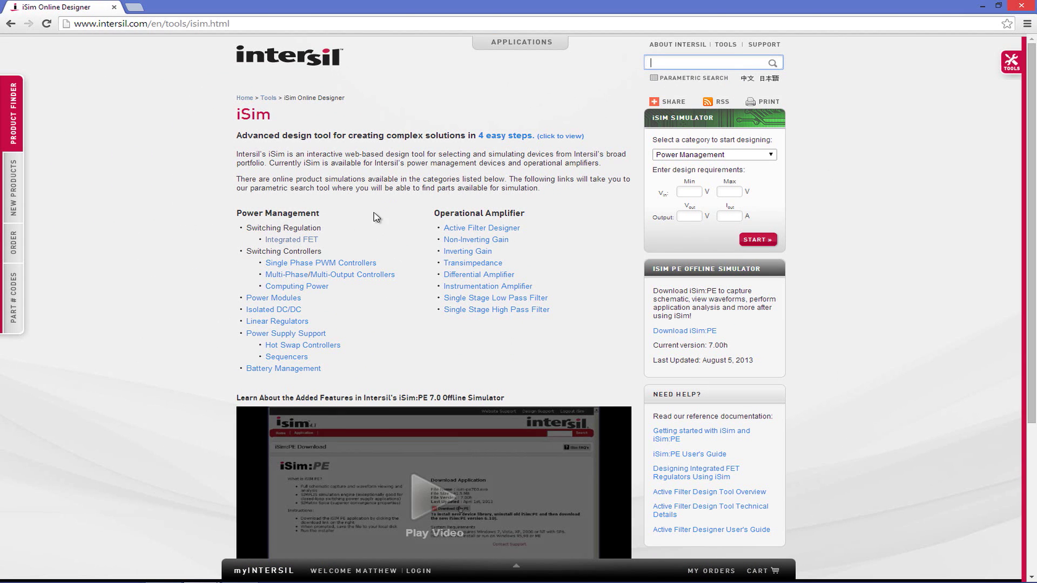
{"action": "left_click", "coordinate": [308, 242]}
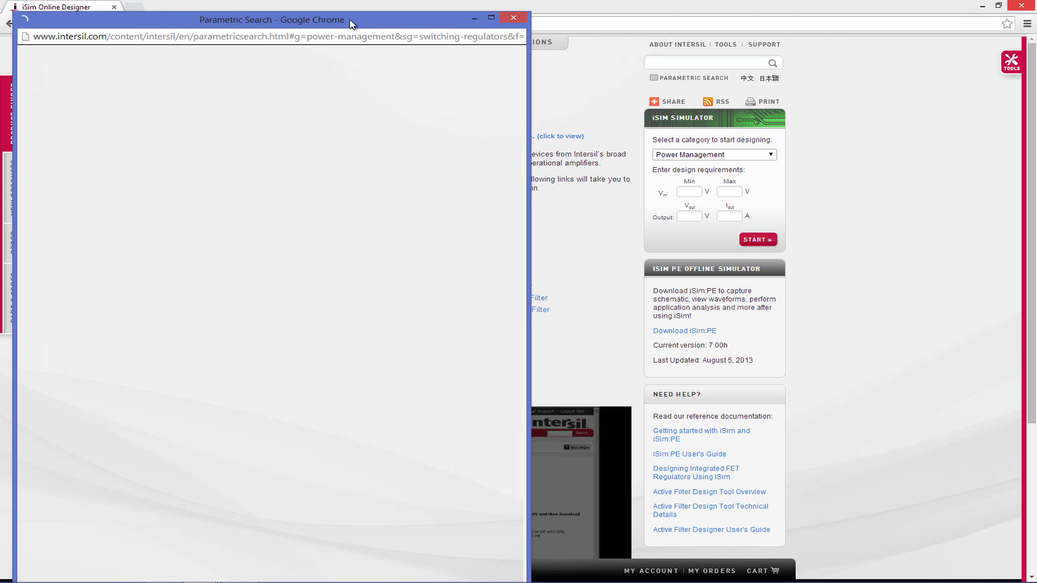
{"action": "double_click", "coordinate": [352, 18]}
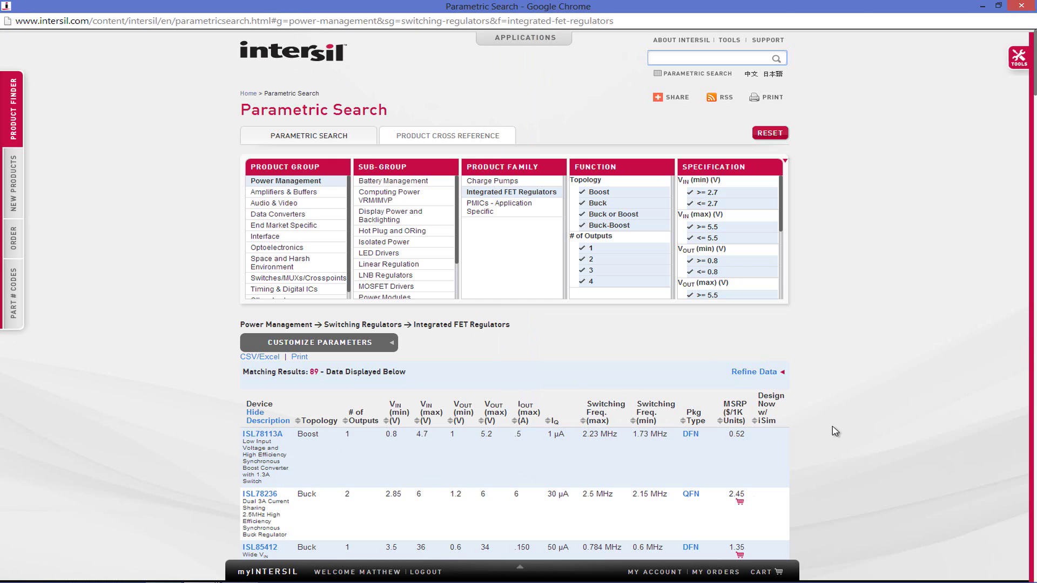
{"action": "scroll", "coordinate": [834, 430], "scroll_direction": "down", "scroll_amount": 15}
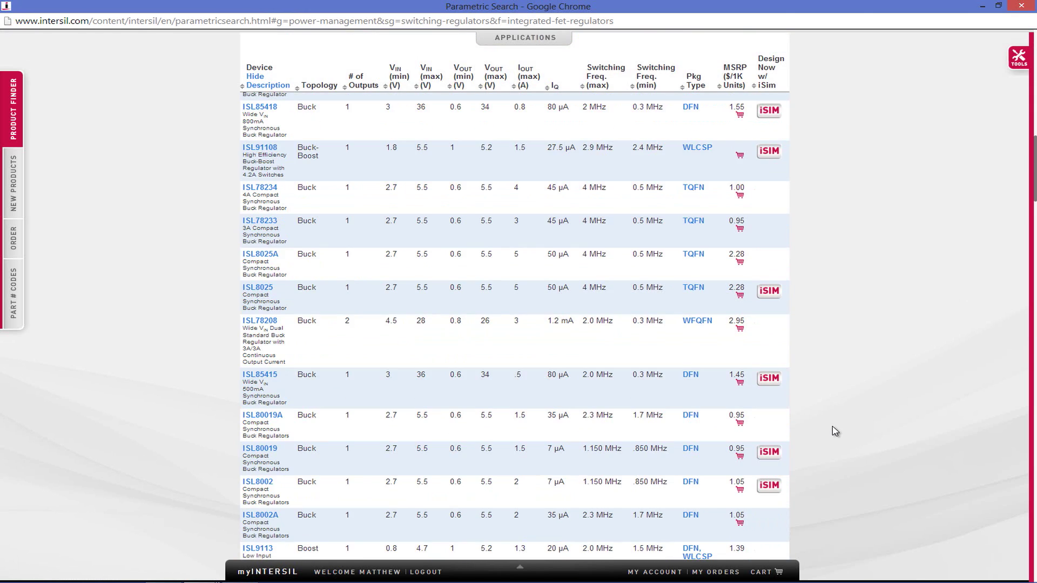
{"action": "scroll", "coordinate": [835, 430], "scroll_direction": "down", "scroll_amount": 1}
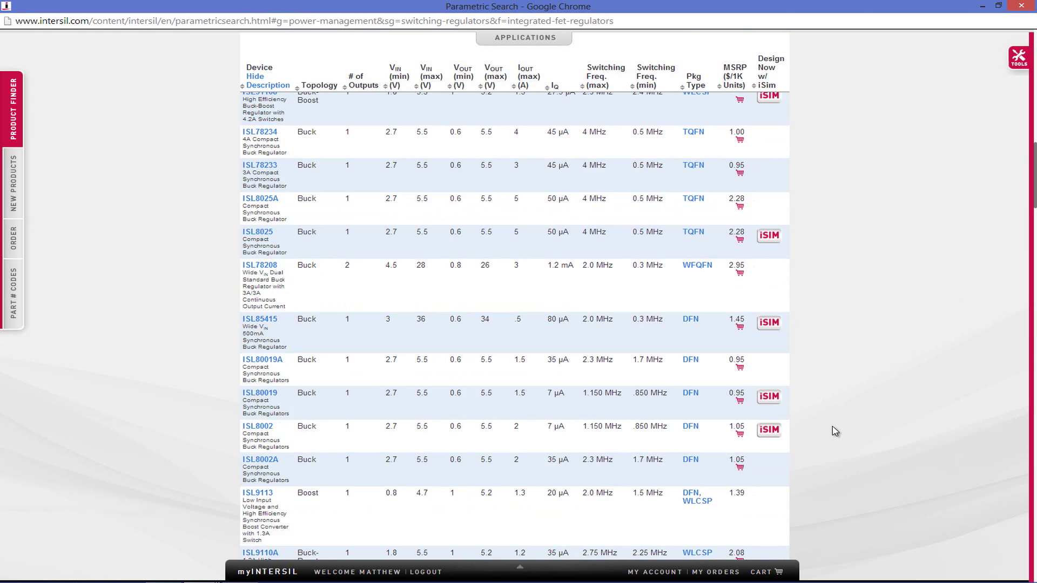
{"action": "left_click", "coordinate": [772, 440]}
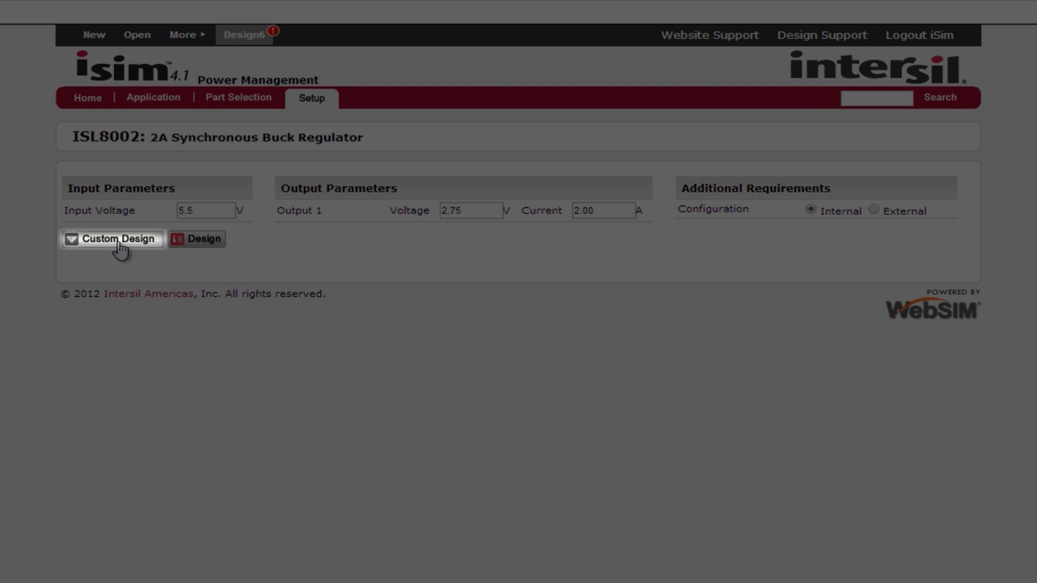
{"action": "left_click", "coordinate": [120, 246]}
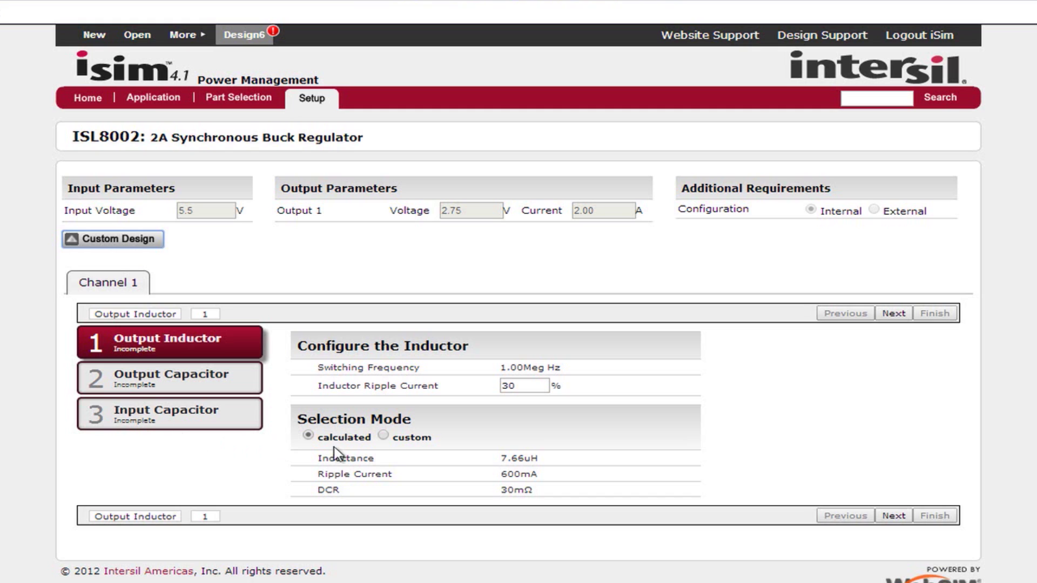
{"action": "left_click", "coordinate": [383, 436]}
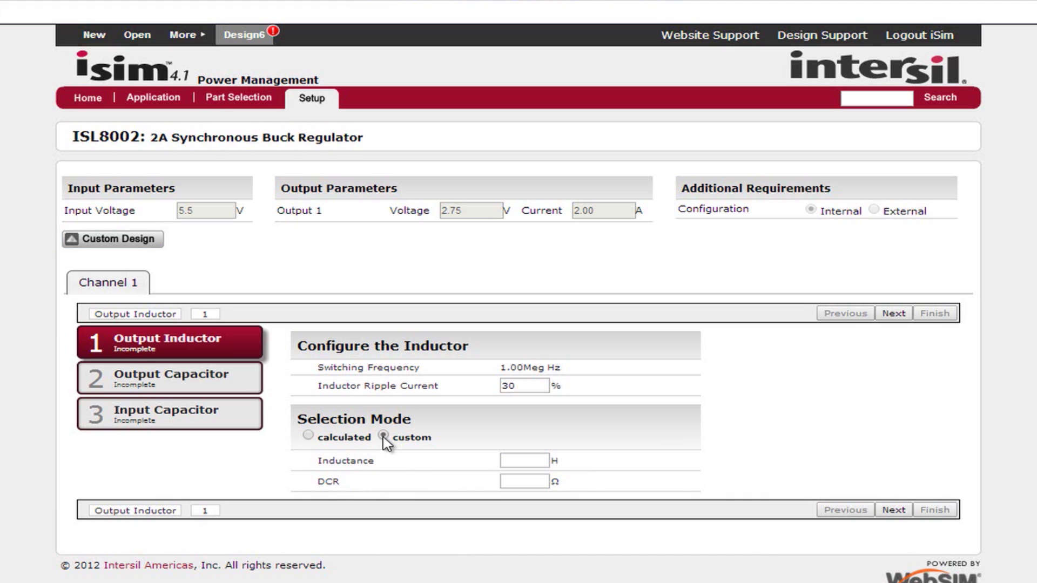
{"action": "left_click", "coordinate": [148, 242]}
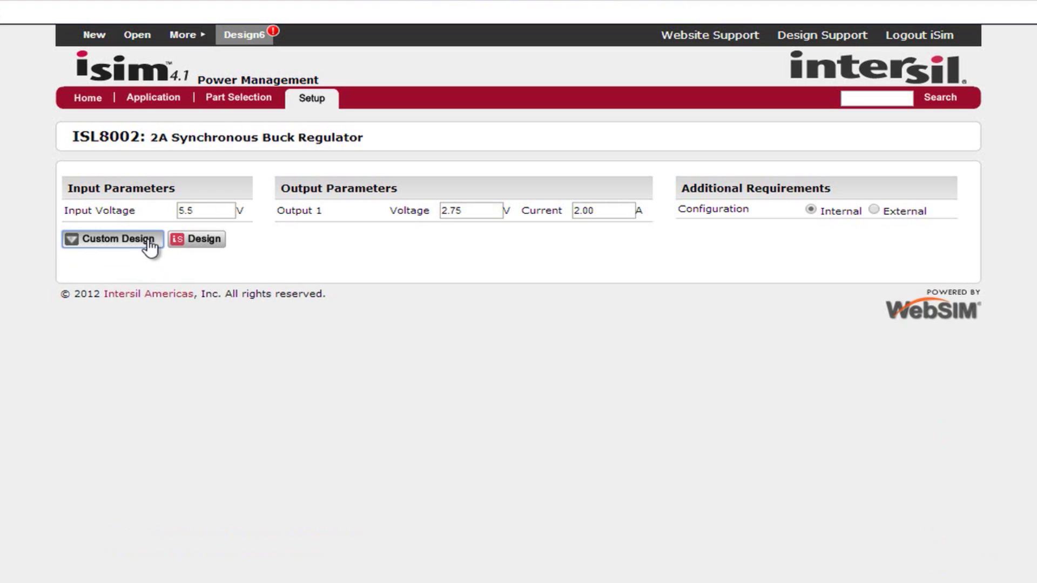
Step: Generate the ISL8002 design schematic, showing 91.06% efficiency, 25.1 kHz crossover and 46° phase margin
{"action": "left_click", "coordinate": [192, 249]}
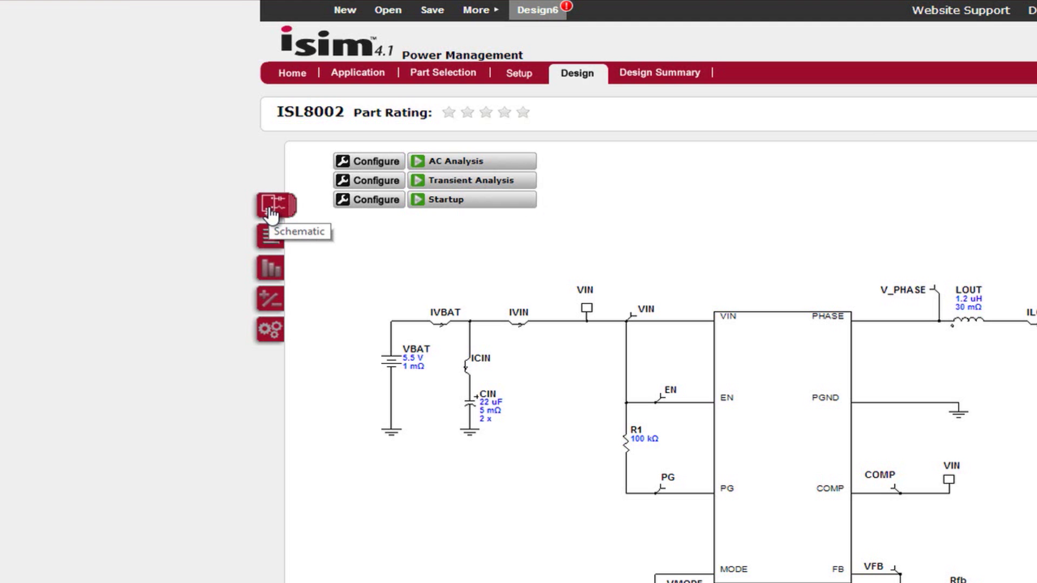
Step: Show the ISL8002 bill of materials: eight components with Digi-Key pricing for 100 boards
{"action": "left_click", "coordinate": [271, 237]}
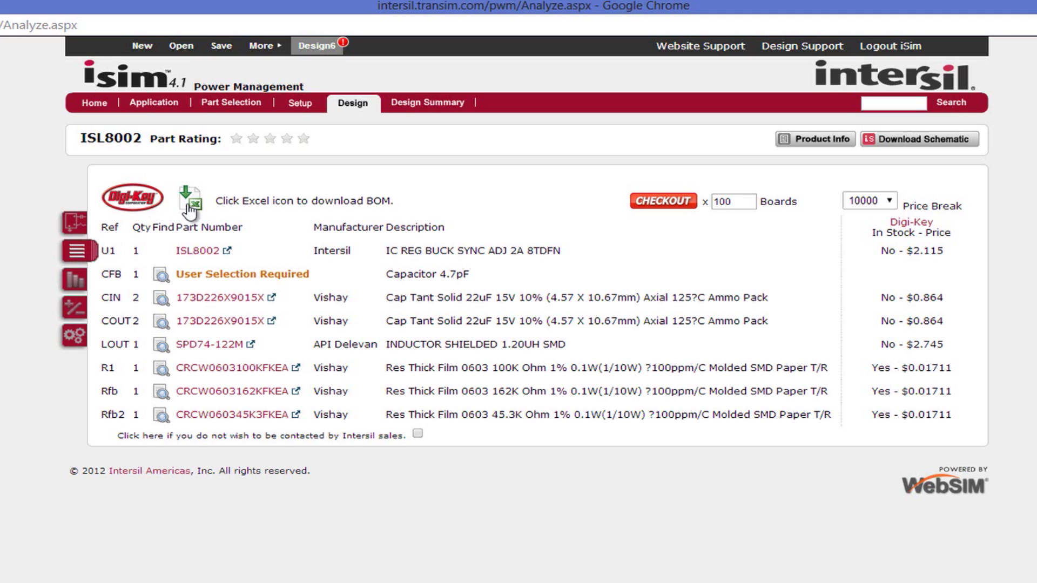
Step: Set the inductor DCR to 100m on the efficiency page, dropping efficiency to 86.29%
{"action": "left_click", "coordinate": [78, 279]}
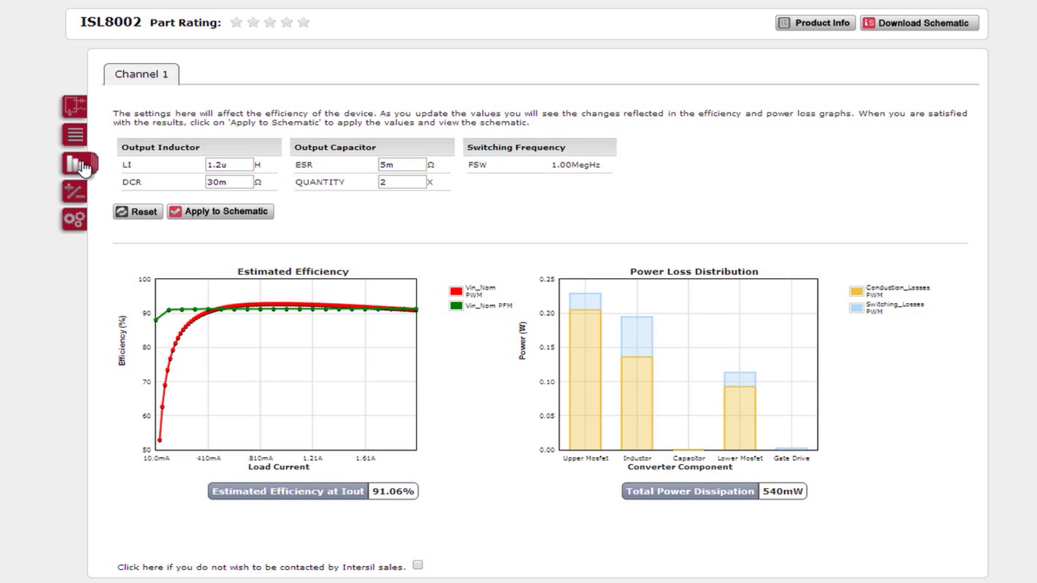
{"action": "double_click", "coordinate": [217, 182]}
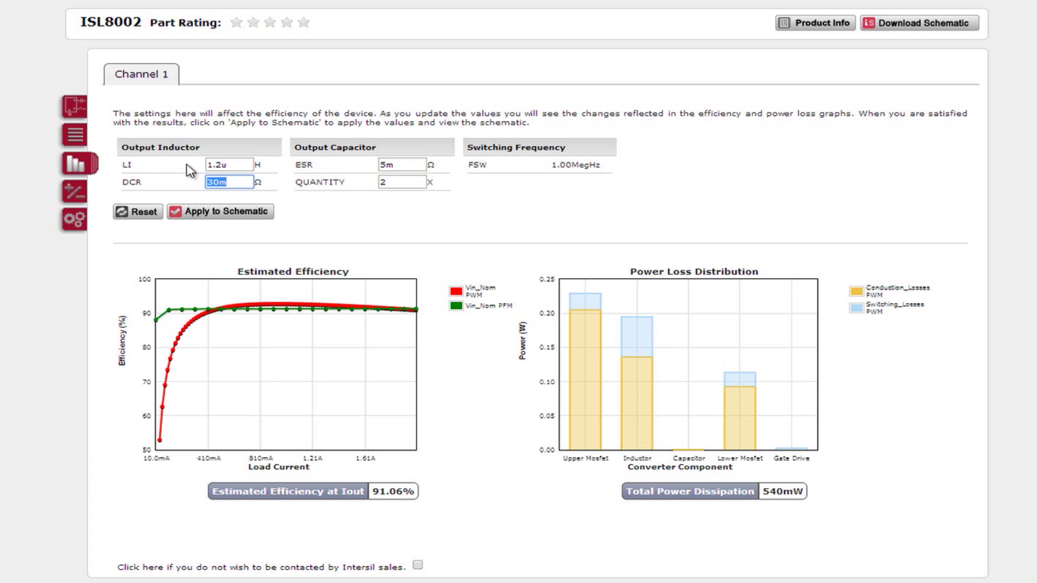
{"action": "type", "text": "100m"}
{"action": "key", "text": "Tab"}
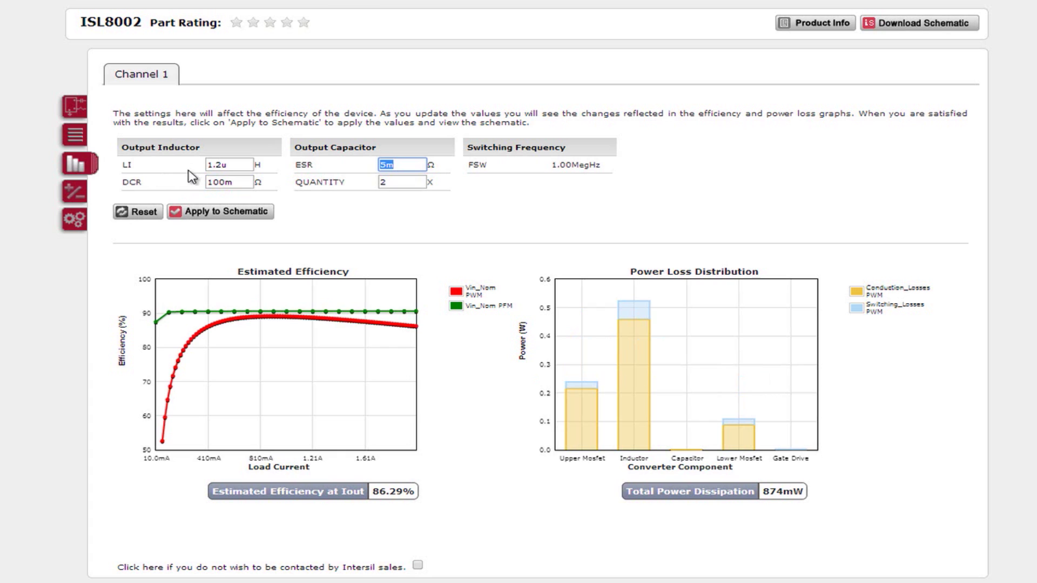
{"action": "mouse_move", "coordinate": [238, 321]}
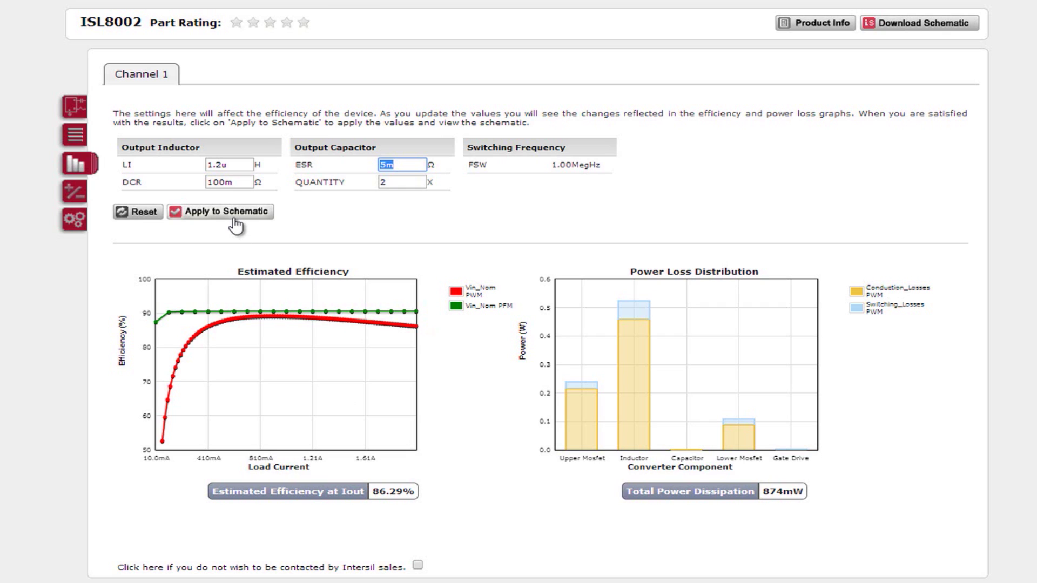
Step: On the compensation page, drag the CFB feedback capacitor up from 4.70 pF toward 3.02nF
{"action": "left_click", "coordinate": [76, 196]}
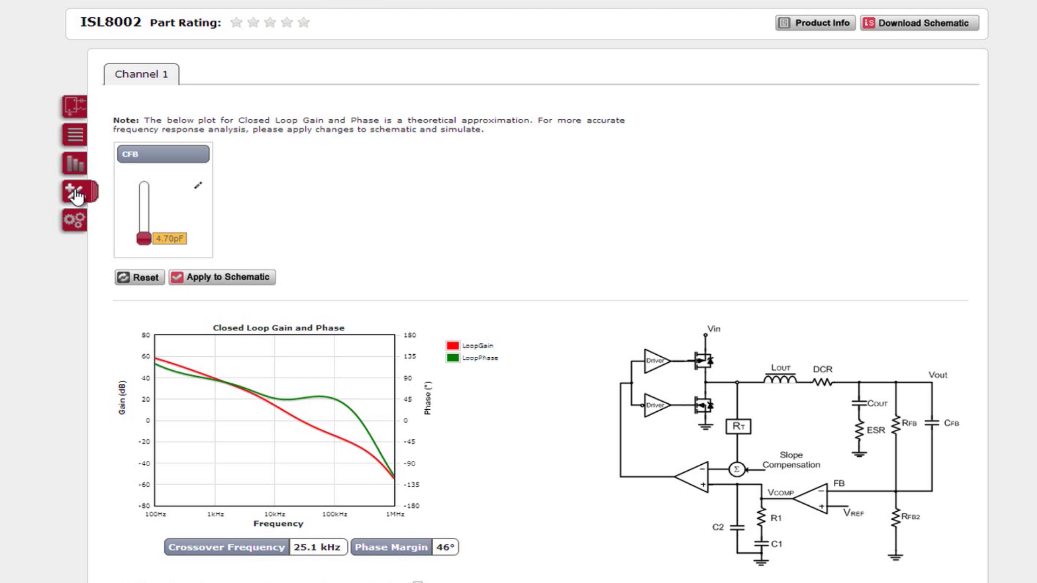
{"action": "left_click_drag", "start_coordinate": [142, 238], "coordinate": [151, 231]}
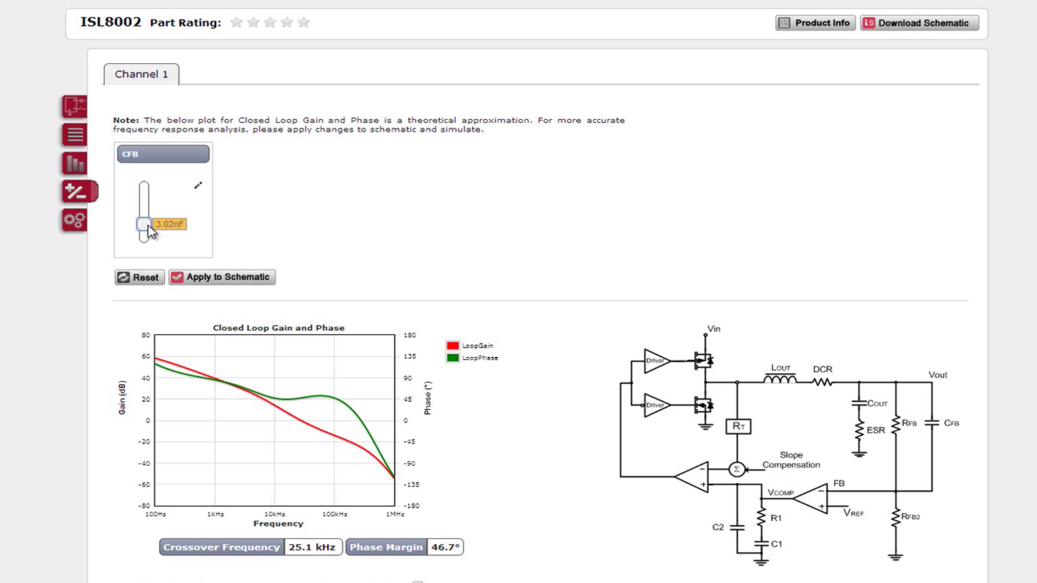
Step: Regenerate the design with External configuration for 63.1 kHz crossover and 61.9° phase margin
{"action": "left_click", "coordinate": [76, 220]}
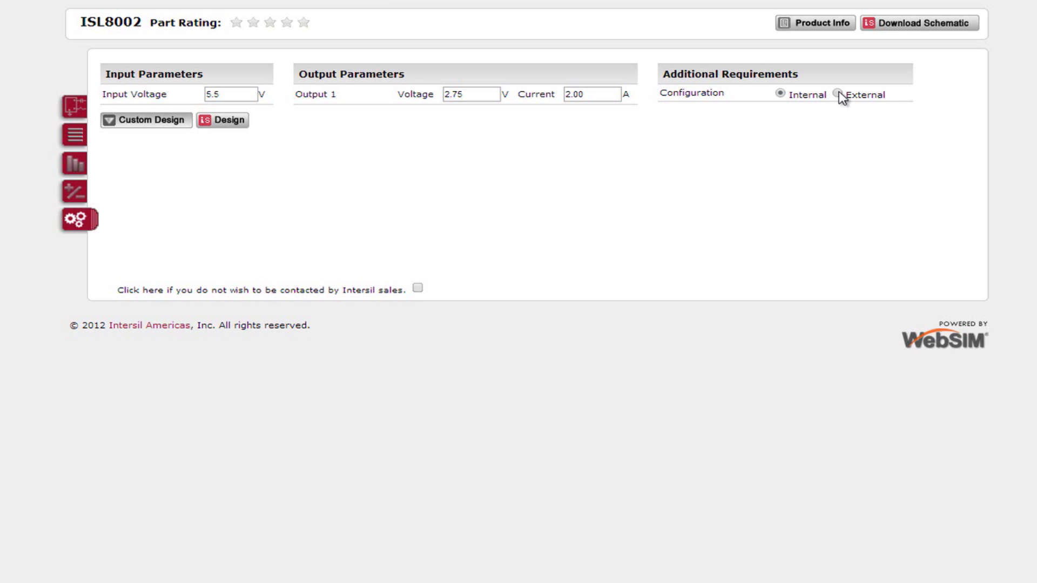
{"action": "left_click", "coordinate": [231, 122]}
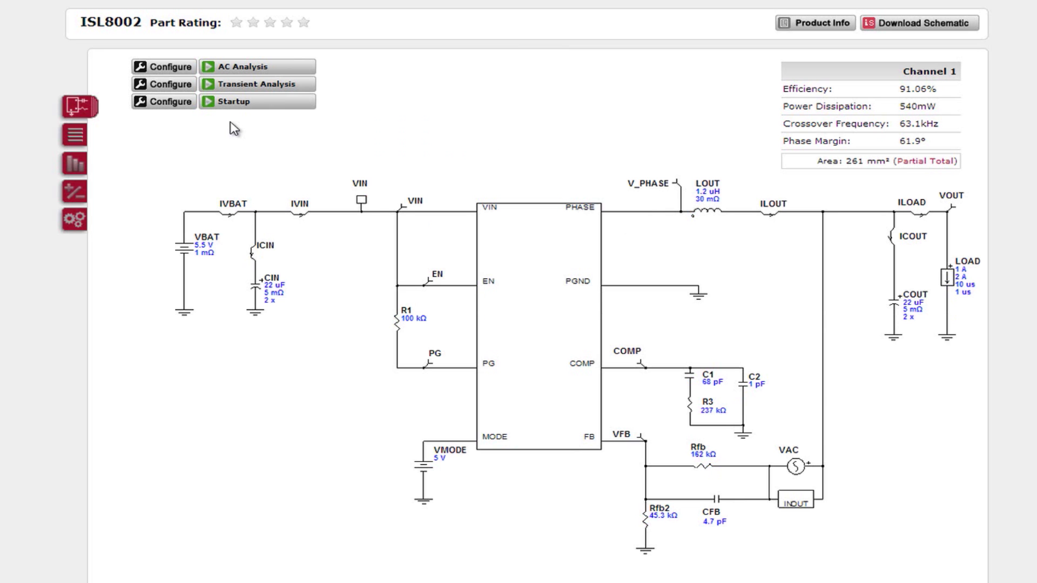
{"action": "left_click", "coordinate": [78, 195]}
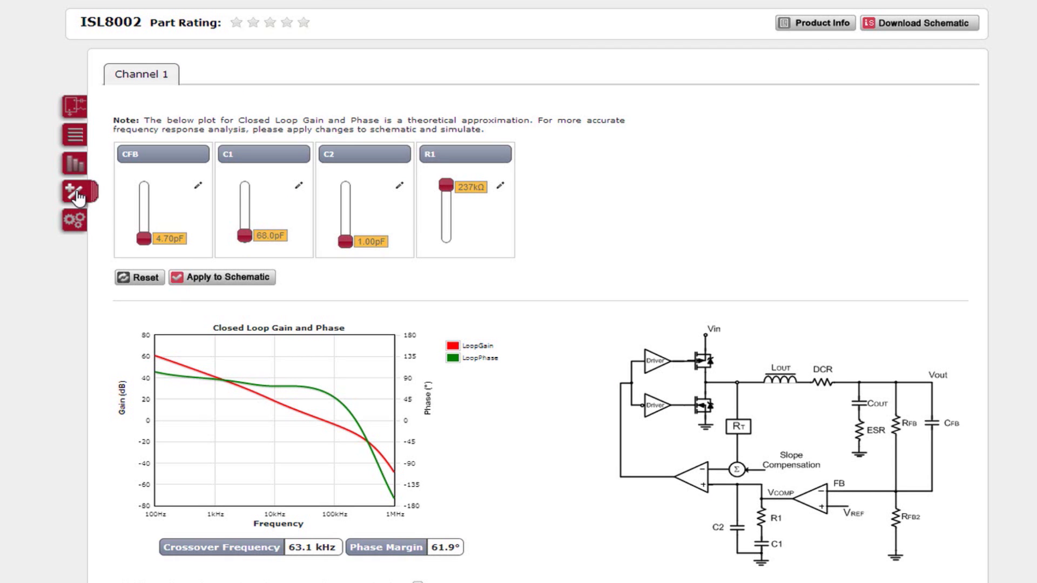
{"action": "left_click", "coordinate": [78, 113]}
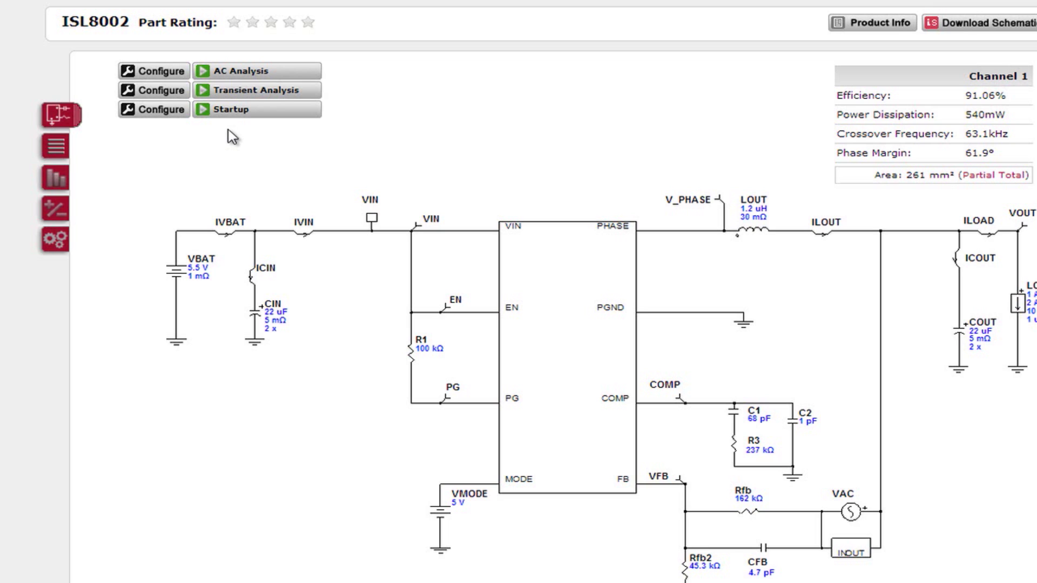
{"action": "left_click", "coordinate": [227, 92]}
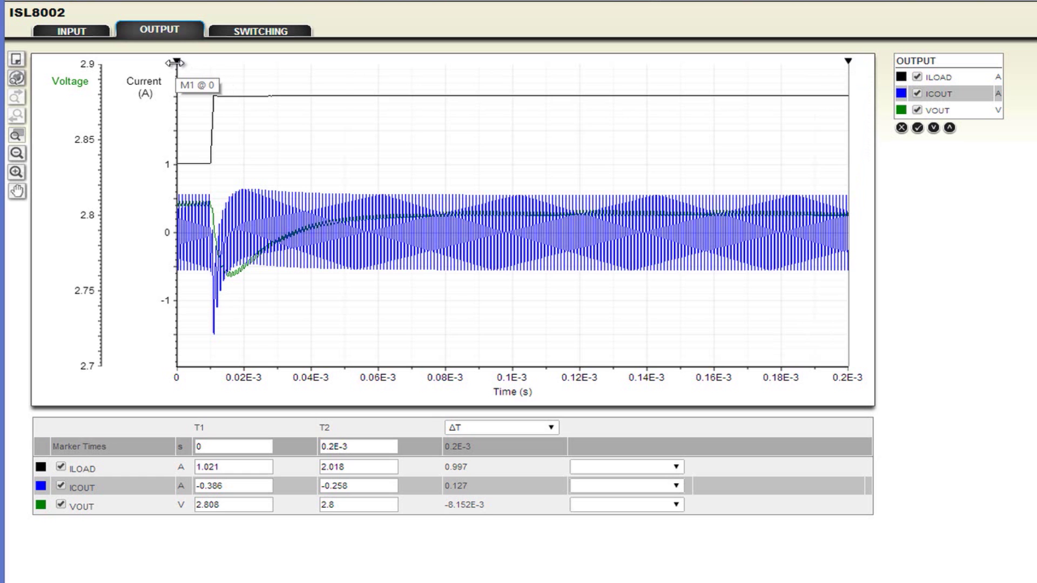
Step: Move marker T1 to 0.031E-3 s, reading ILOAD 2.012 A and VOUT 2.783 V
{"action": "mouse_move", "coordinate": [173, 62]}
{"action": "left_mouse_down"}
{"action": "mouse_move", "coordinate": [162, 63]}
{"action": "mouse_move", "coordinate": [282, 63]}
{"action": "left_mouse_up"}
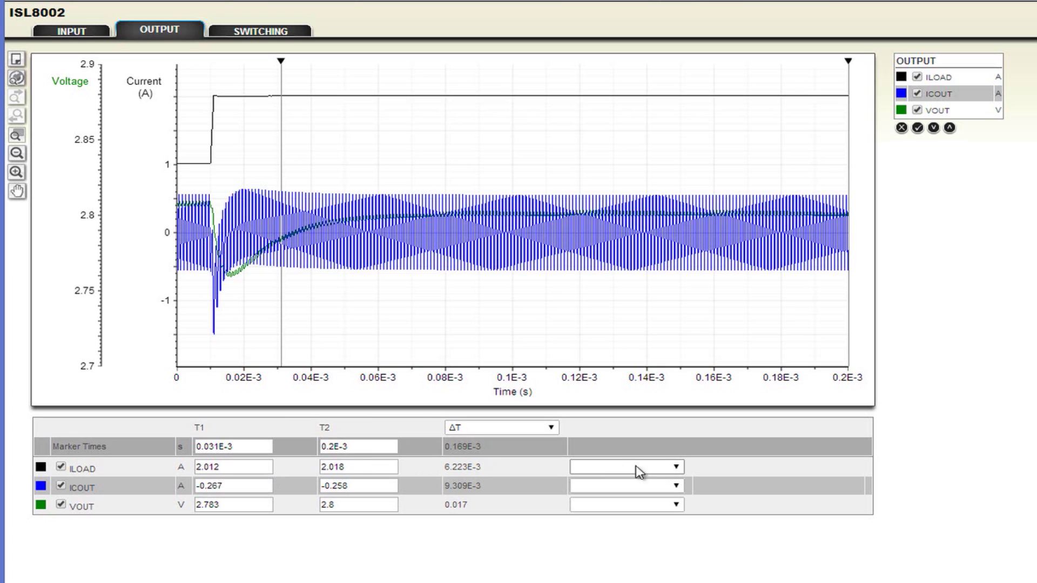
Step: Hide the ICOUT trace so only ILOAD and VOUT remain, then close WebScope
{"action": "left_click", "coordinate": [676, 467]}
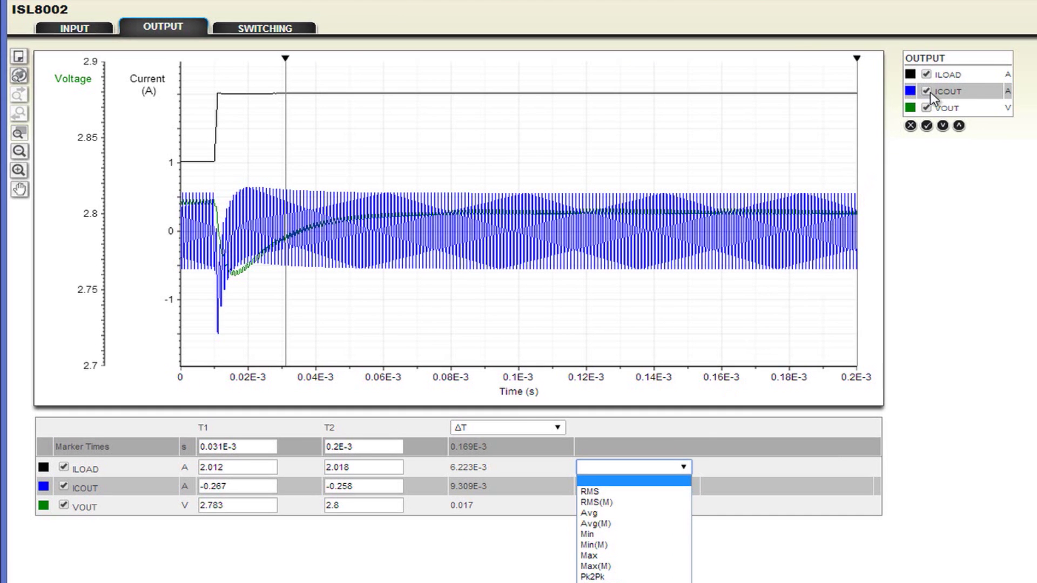
{"action": "left_click", "coordinate": [930, 92]}
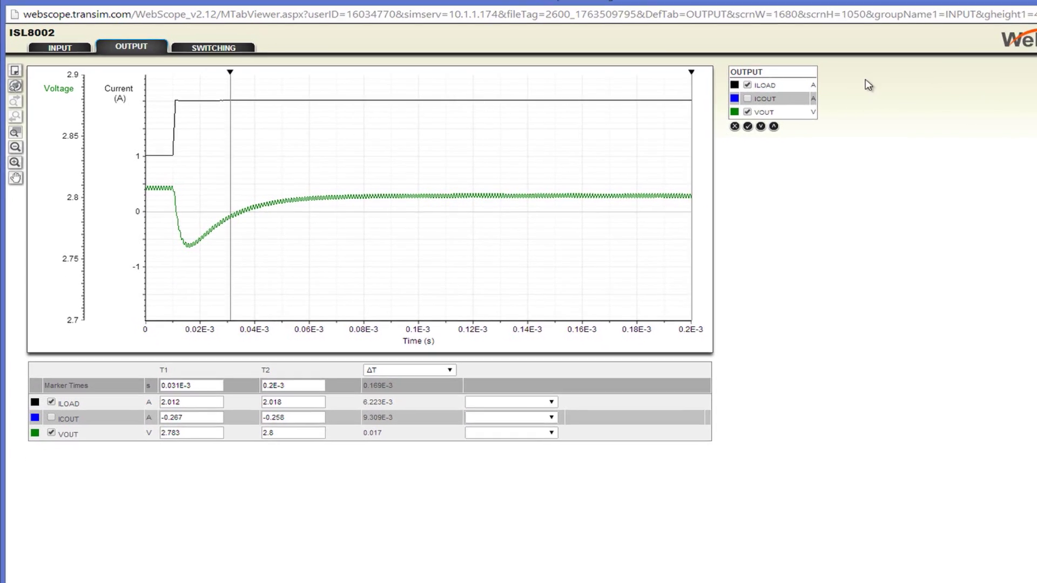
{"action": "left_click", "coordinate": [1015, 7]}
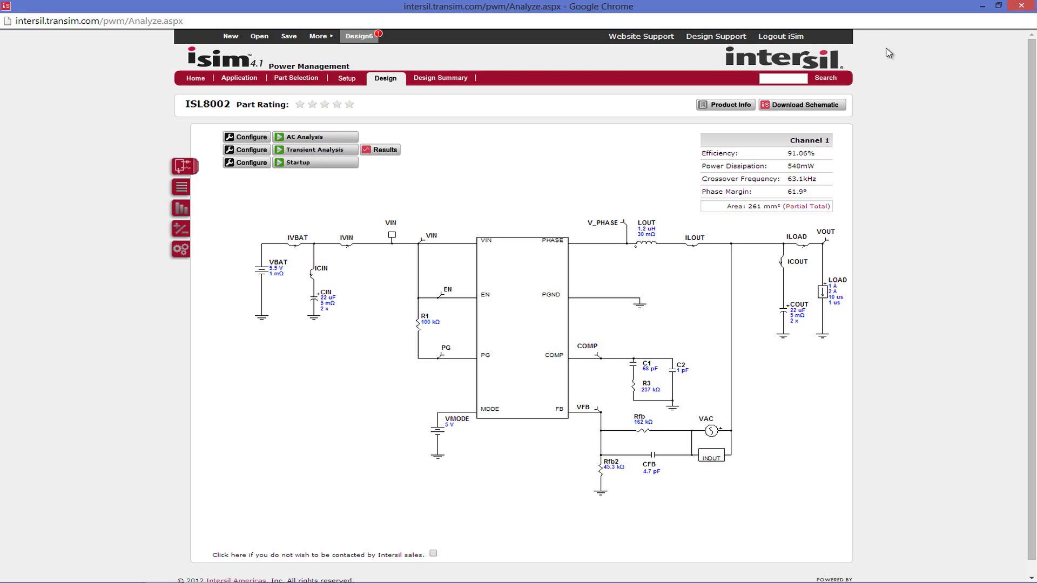
Step: Review the Design Summary's parameters, schematic, 91.06% efficiency results, waveforms and part list
{"action": "left_click", "coordinate": [454, 79]}
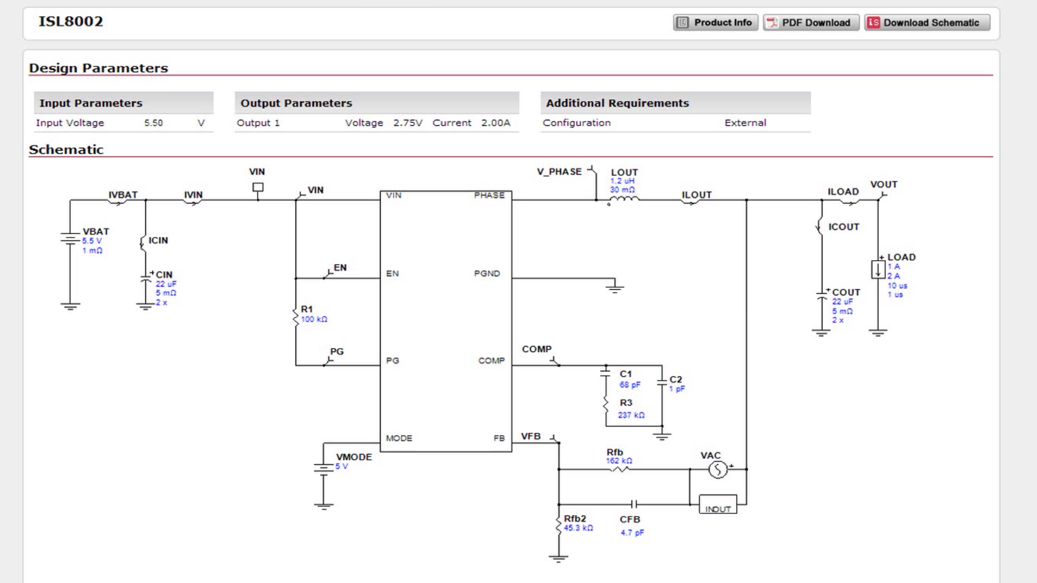
{"action": "scroll", "coordinate": [423, 33], "scroll_direction": "down", "scroll_amount": 8}
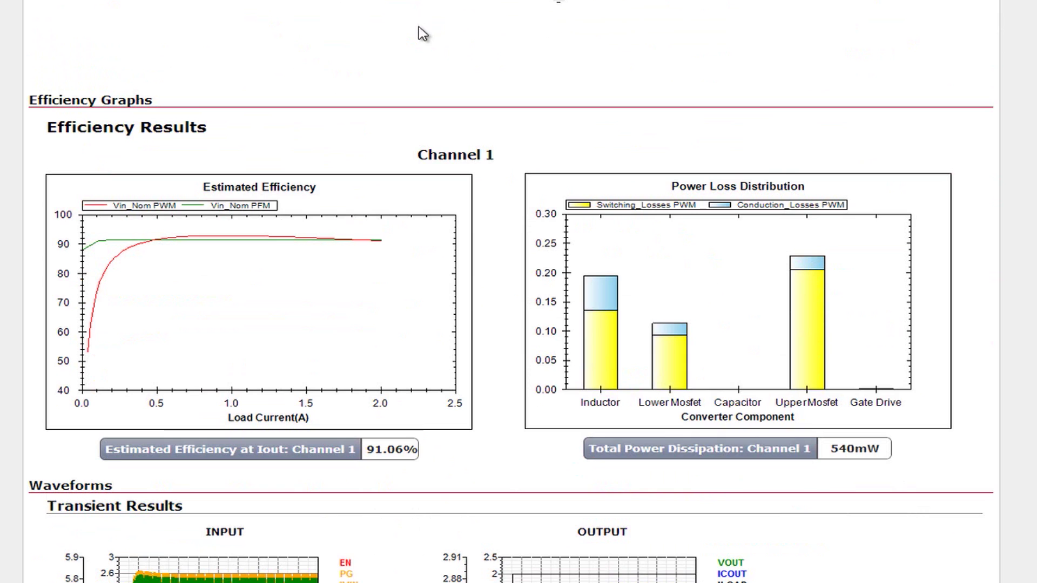
{"action": "scroll", "coordinate": [423, 33], "scroll_direction": "down", "scroll_amount": 7}
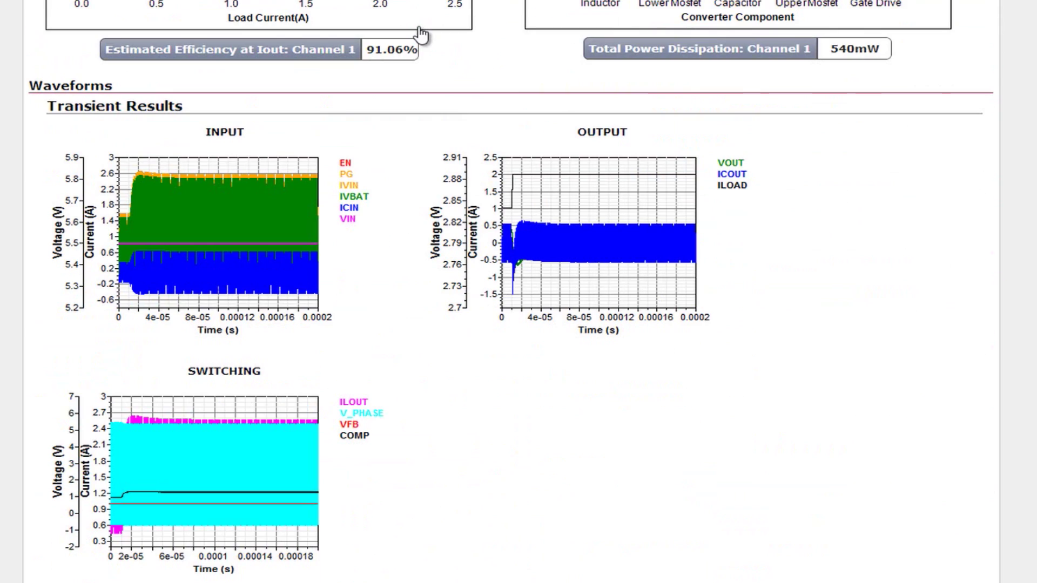
{"action": "scroll", "coordinate": [421, 35], "scroll_direction": "down", "scroll_amount": 7}
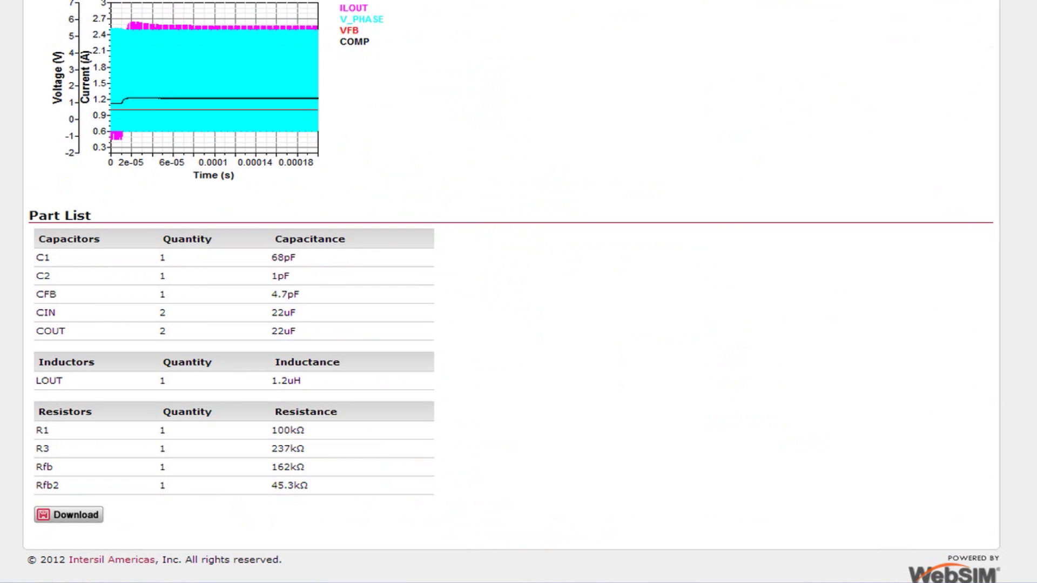
{"action": "scroll", "coordinate": [519, 292], "scroll_direction": "up", "scroll_amount": 16}
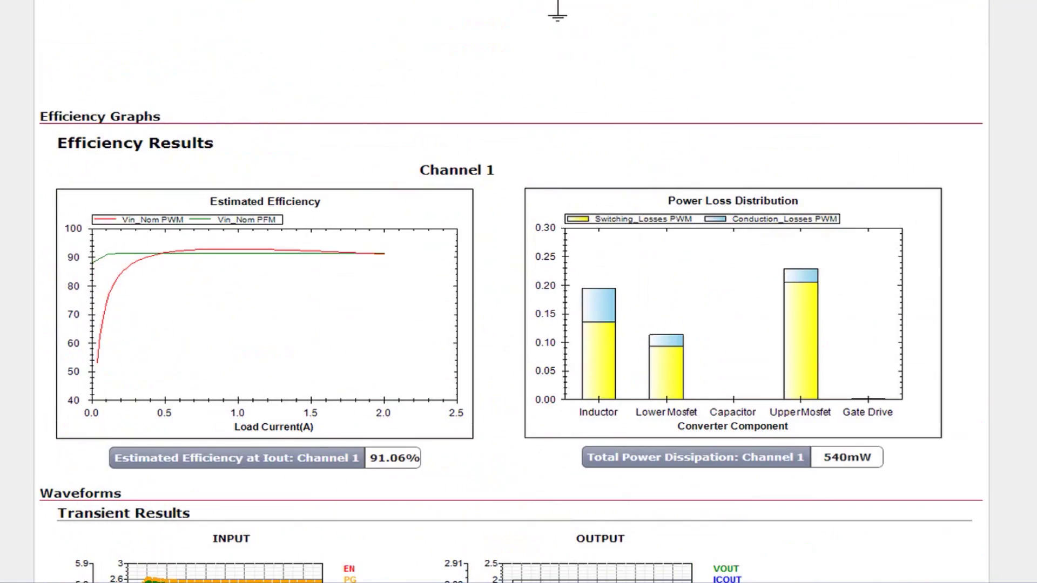
{"action": "scroll", "coordinate": [440, 33], "scroll_direction": "up", "scroll_amount": 5}
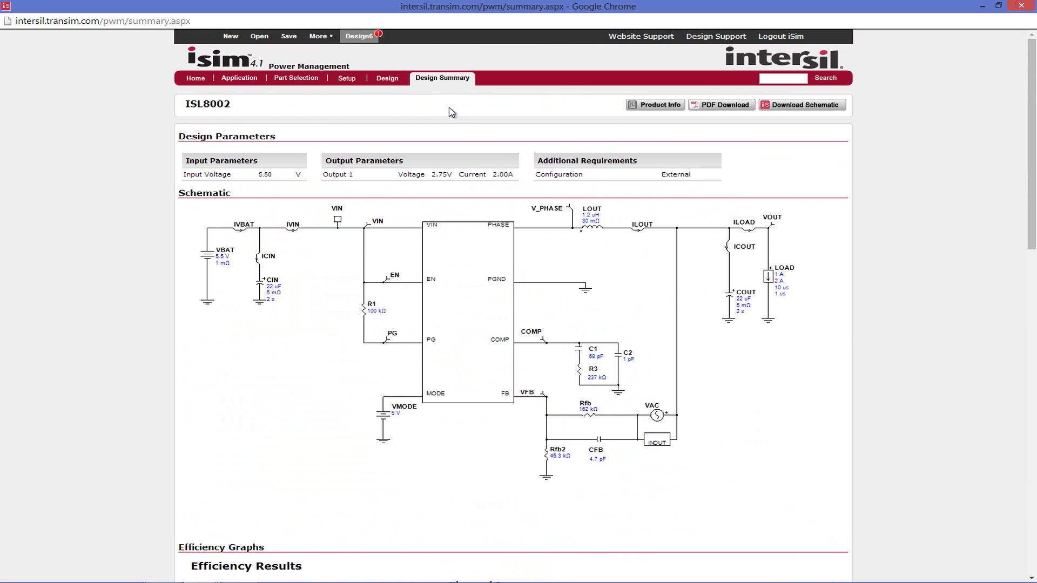
Step: Download the design summary as a PDF and return to the Design tab
{"action": "left_click", "coordinate": [724, 106]}
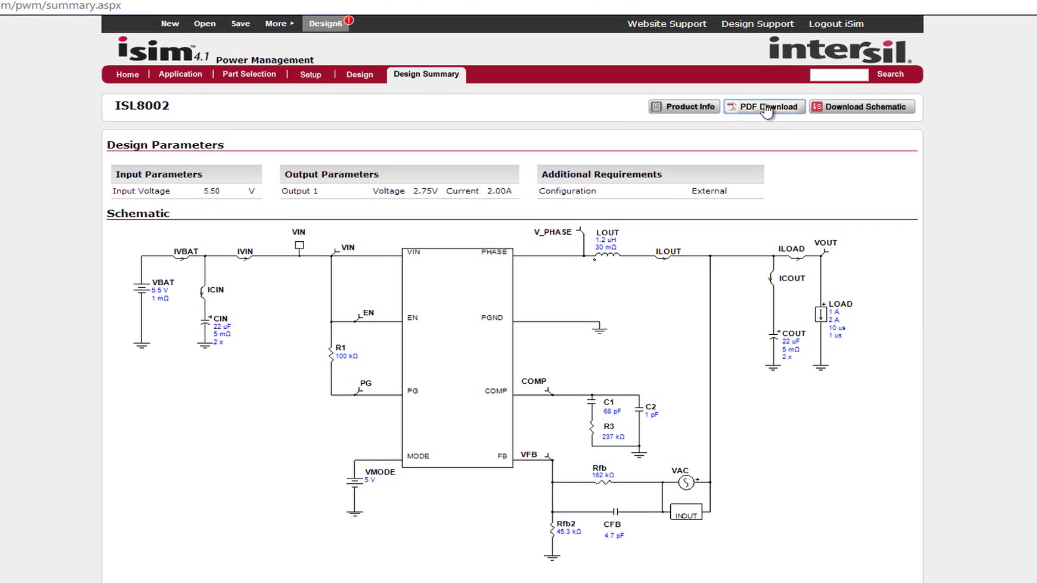
{"action": "left_click", "coordinate": [343, 72]}
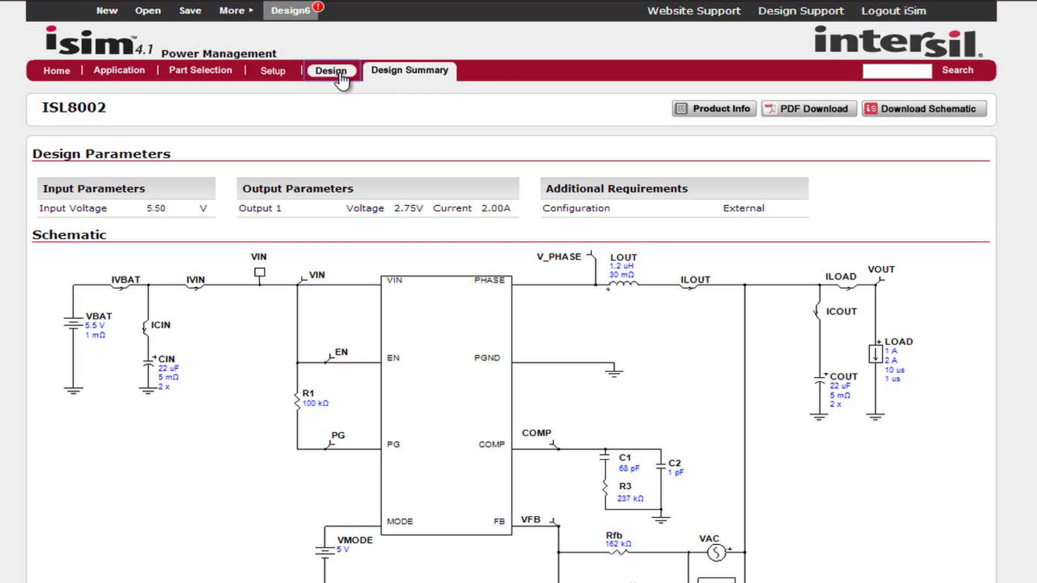